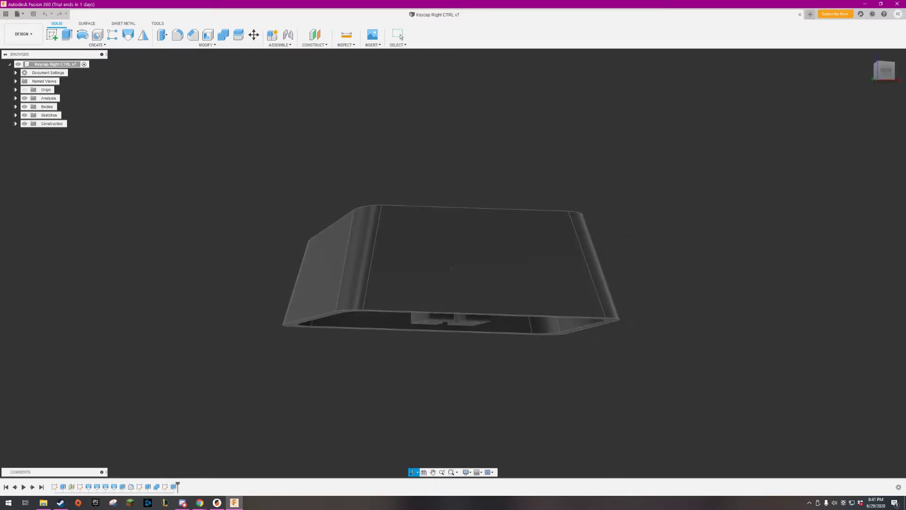
- Roll the keycap's history back to just after its first sketch and open that sketch to examine the base outline and stem dimensions
{"action": "middle_click_drag", "start_coordinate": [629, 240], "coordinate": [618, 232], "text": "shift"}
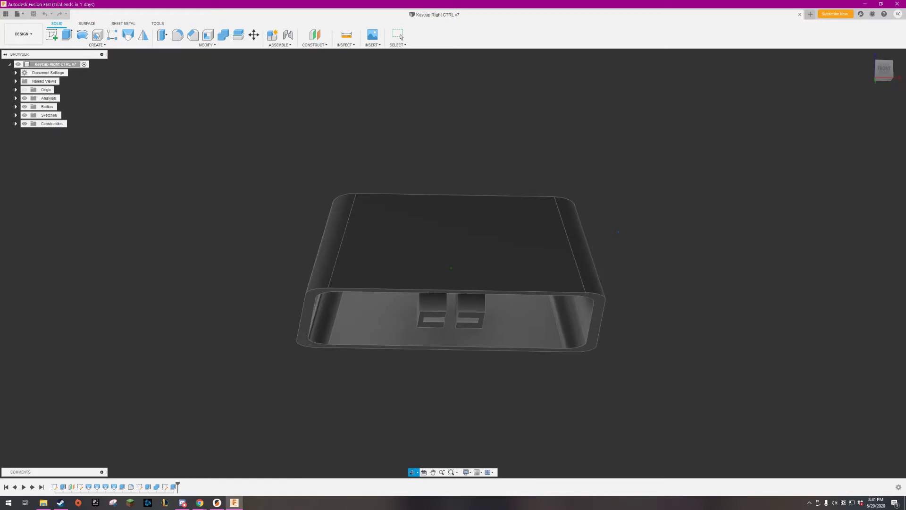
{"action": "mouse_move", "coordinate": [543, 231]}
{"action": "middle_mouse_down", "text": "shift"}
{"action": "mouse_move", "coordinate": [558, 271]}
{"action": "mouse_move", "coordinate": [523, 262]}
{"action": "mouse_move", "coordinate": [554, 241]}
{"action": "middle_mouse_up", "text": "shift"}
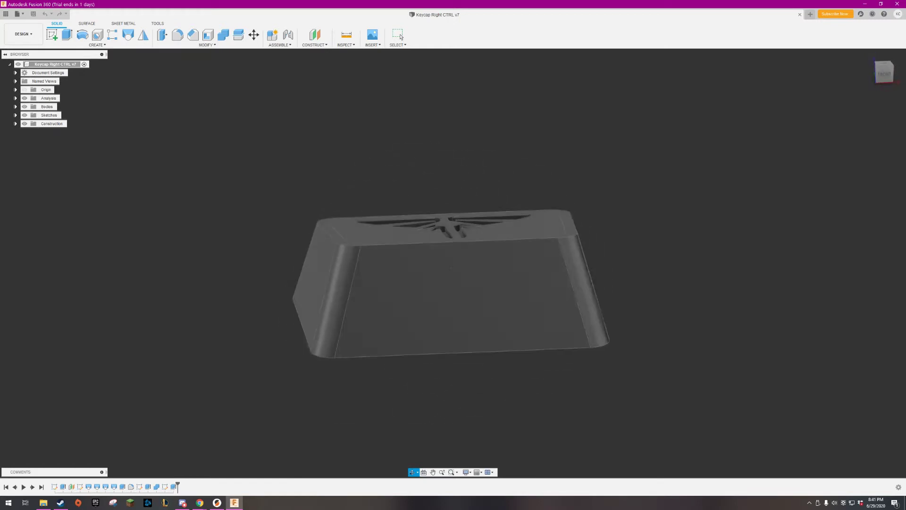
{"action": "middle_click_drag", "start_coordinate": [617, 292], "coordinate": [652, 275], "text": "shift"}
{"action": "mouse_move", "coordinate": [178, 484]}
{"action": "left_mouse_down"}
{"action": "mouse_move", "coordinate": [51, 486]}
{"action": "mouse_move", "coordinate": [59, 486]}
{"action": "left_mouse_up"}
{"action": "double_click", "coordinate": [54, 489]}
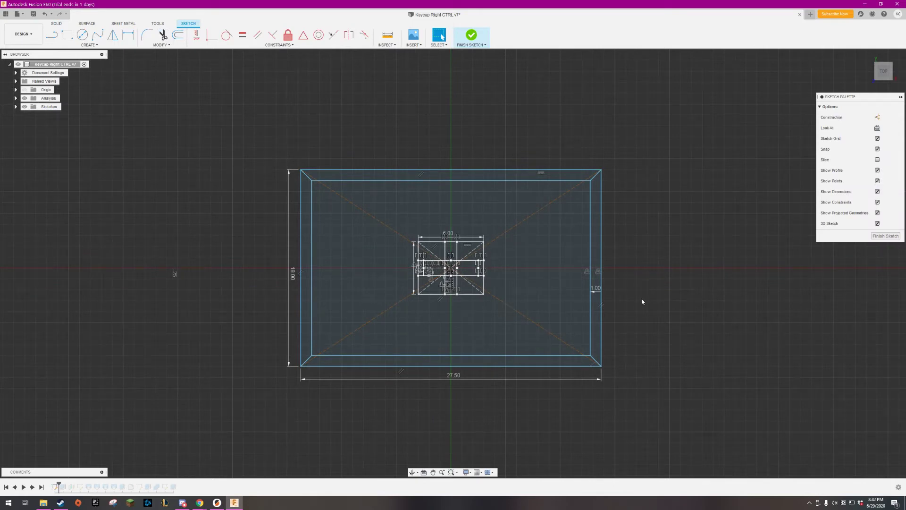
{"action": "scroll", "coordinate": [635, 304], "scroll_direction": "up", "scroll_amount": 2}
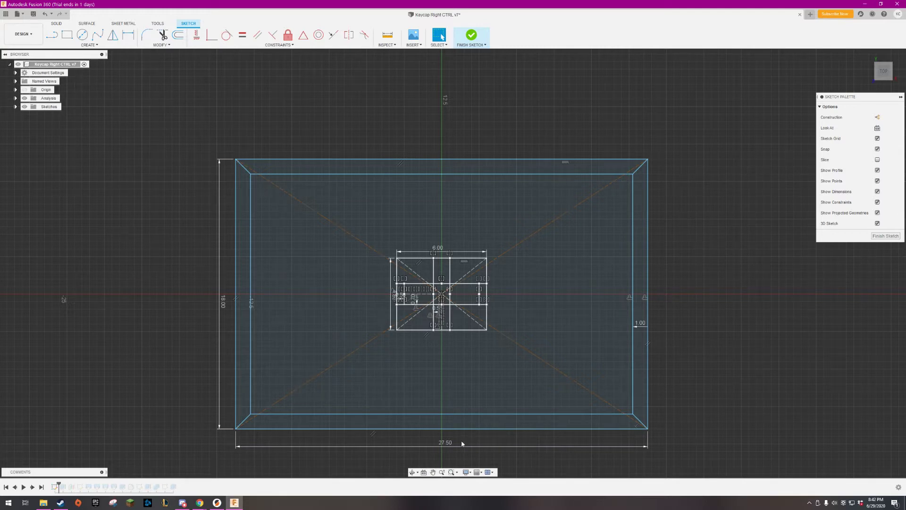
{"action": "scroll", "coordinate": [614, 307], "scroll_direction": "down", "scroll_amount": 1}
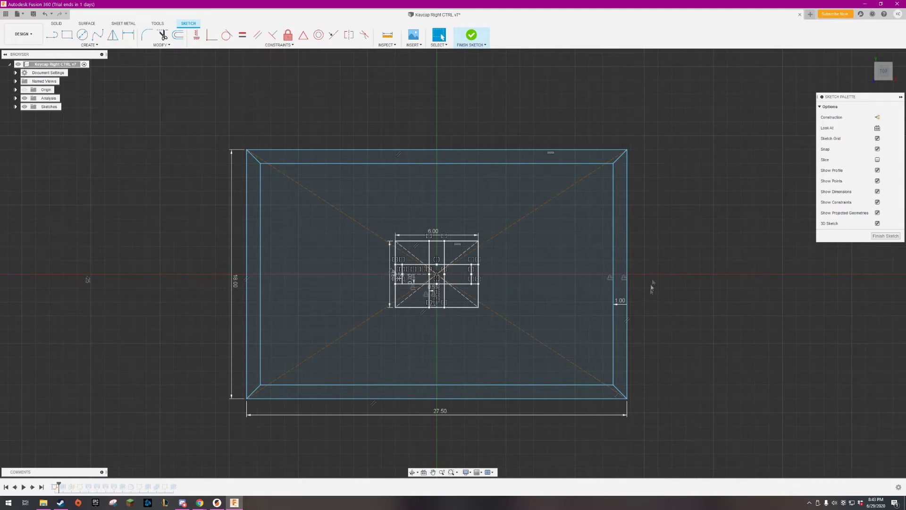
{"action": "scroll", "coordinate": [431, 275], "scroll_direction": "up", "scroll_amount": 6}
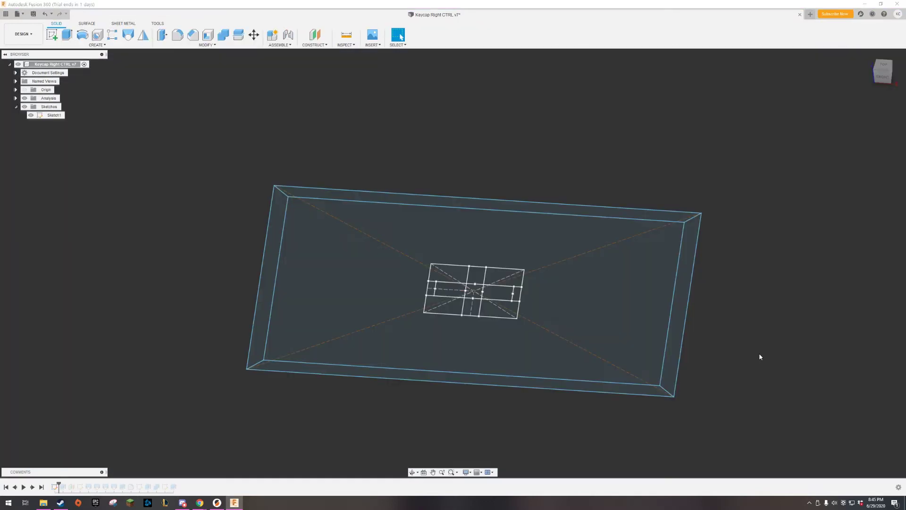
- Advance the history past the stem extrusion and the construction plane, and examine the two stem posts
{"action": "left_click_drag", "start_coordinate": [59, 484], "coordinate": [68, 485]}
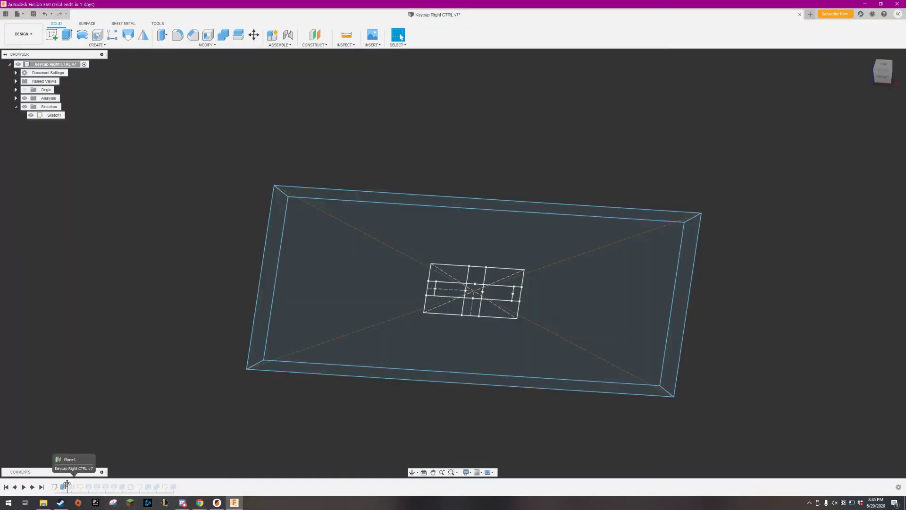
{"action": "middle_click_drag", "start_coordinate": [483, 422], "coordinate": [498, 446], "text": "shift"}
{"action": "left_click_drag", "start_coordinate": [67, 485], "coordinate": [75, 485]}
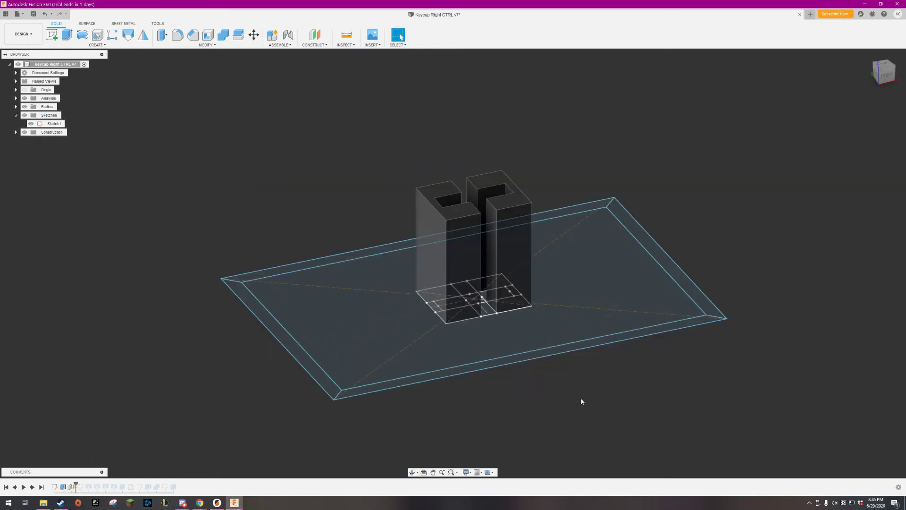
{"action": "middle_click_drag", "start_coordinate": [581, 402], "coordinate": [552, 399], "text": "shift"}
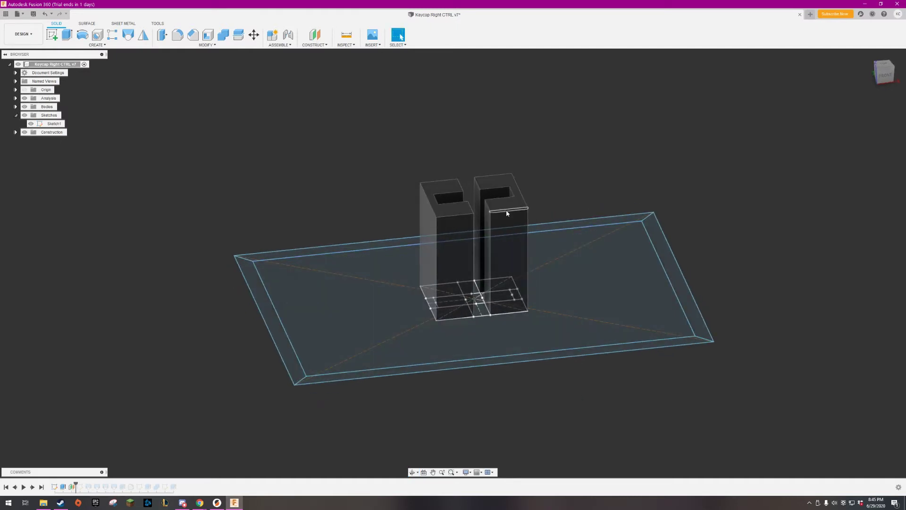
- Advance the history to the second sketch and open it to examine the smaller top rectangle and its offset from the origin
{"action": "left_click_drag", "start_coordinate": [76, 486], "coordinate": [84, 486]}
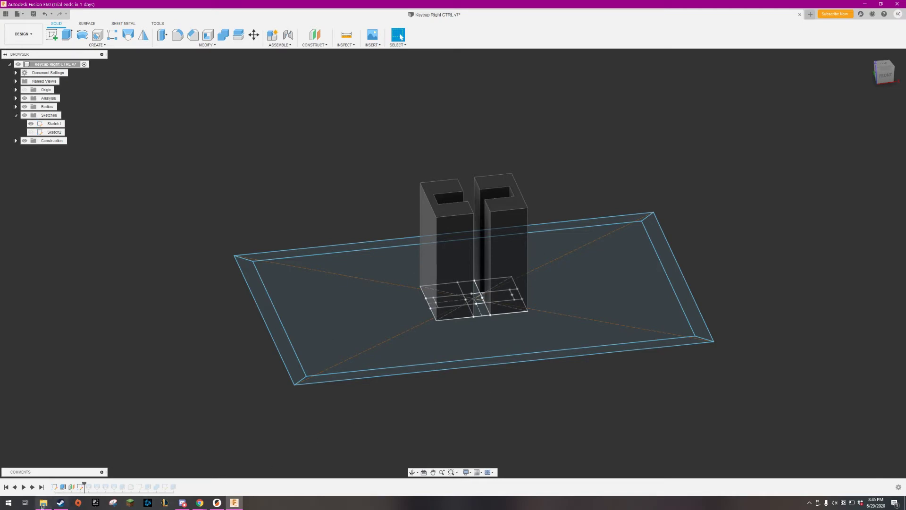
{"action": "double_click", "coordinate": [80, 487]}
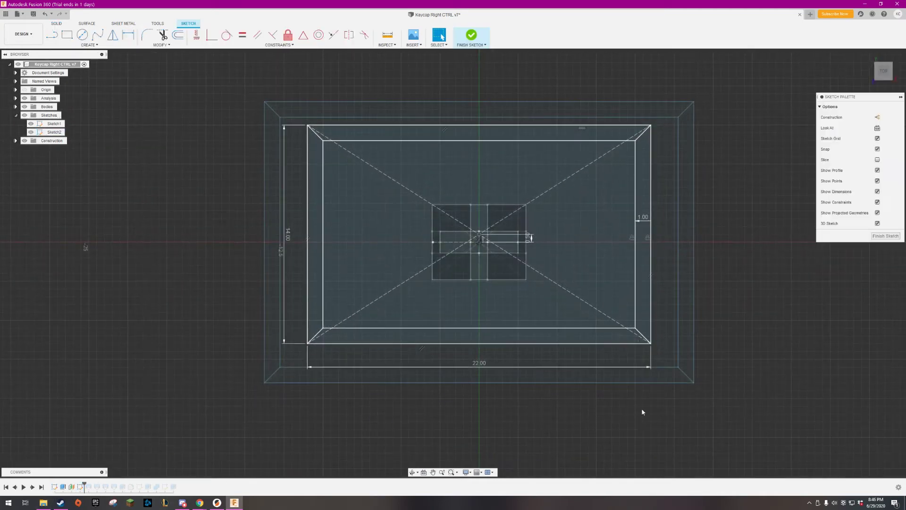
{"action": "scroll", "coordinate": [520, 252], "scroll_direction": "up", "scroll_amount": 4}
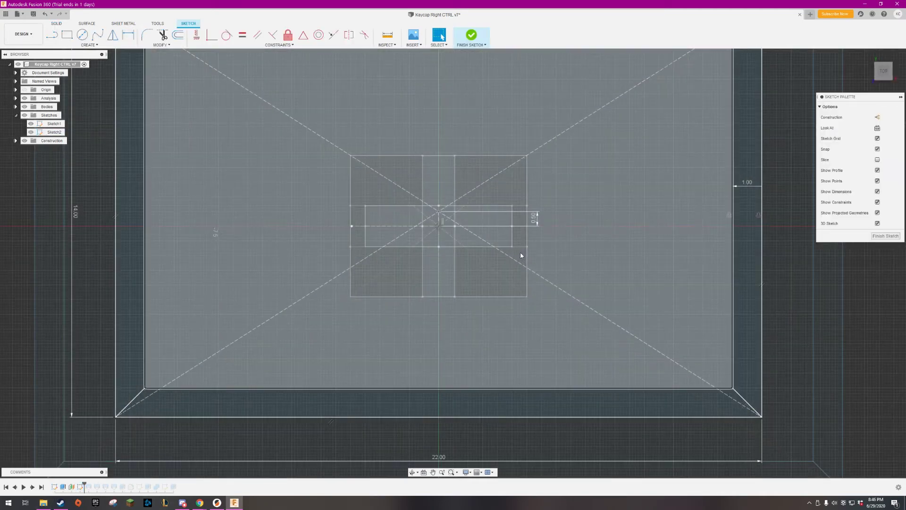
{"action": "scroll", "coordinate": [514, 283], "scroll_direction": "down", "scroll_amount": 3}
{"action": "scroll", "coordinate": [503, 305], "scroll_direction": "up", "scroll_amount": 1}
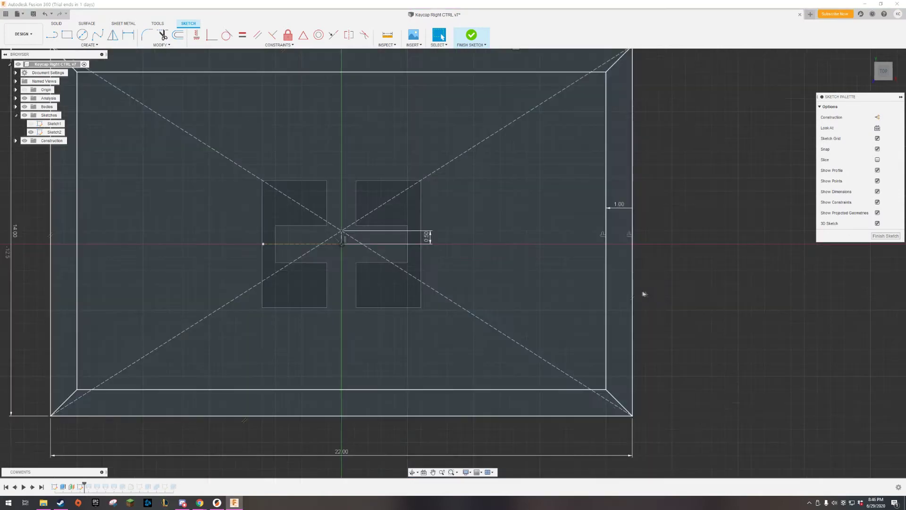
{"action": "middle_click_drag", "start_coordinate": [558, 262], "coordinate": [637, 291]}
{"action": "scroll", "coordinate": [433, 269], "scroll_direction": "up", "scroll_amount": 2}
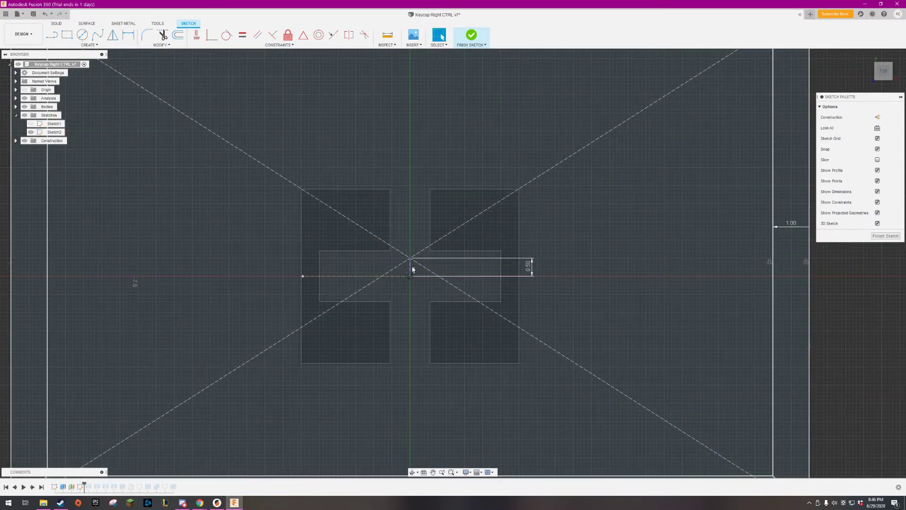
{"action": "scroll", "coordinate": [498, 280], "scroll_direction": "down", "scroll_amount": 1}
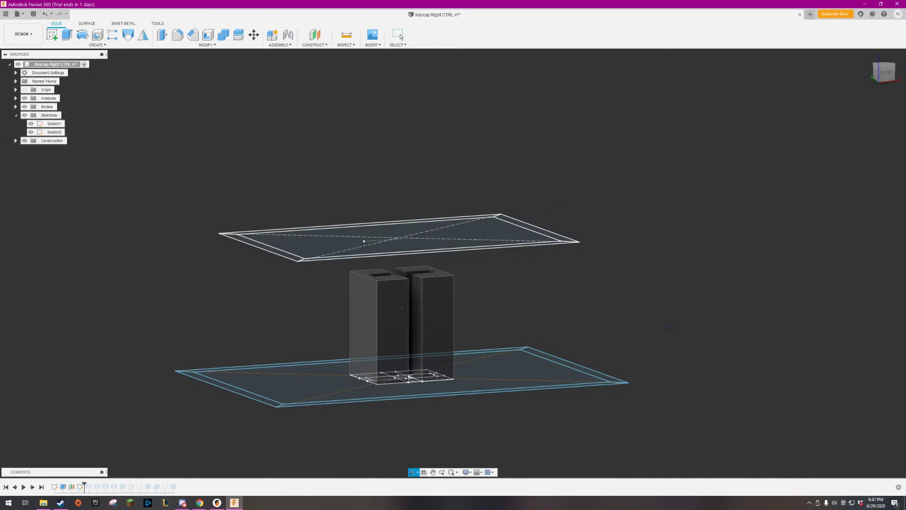
{"action": "key", "text": "Escape"}
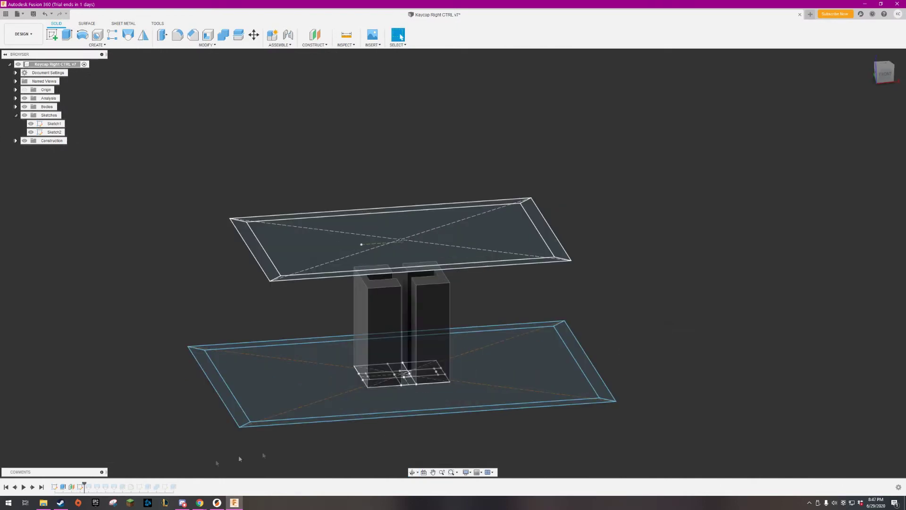
- Advance the history past the keycap body features and examine the walls and solid top in a side section view
{"action": "left_click_drag", "start_coordinate": [85, 483], "coordinate": [119, 484]}
{"action": "mouse_move", "coordinate": [542, 380]}
{"action": "middle_mouse_down", "text": "shift"}
{"action": "mouse_move", "coordinate": [477, 401]}
{"action": "mouse_move", "coordinate": [347, 381]}
{"action": "middle_mouse_up", "text": "shift"}
{"action": "middle_click_drag", "start_coordinate": [629, 353], "coordinate": [684, 378], "text": "shift"}
{"action": "middle_click_drag", "start_coordinate": [659, 408], "coordinate": [702, 378], "text": "shift"}
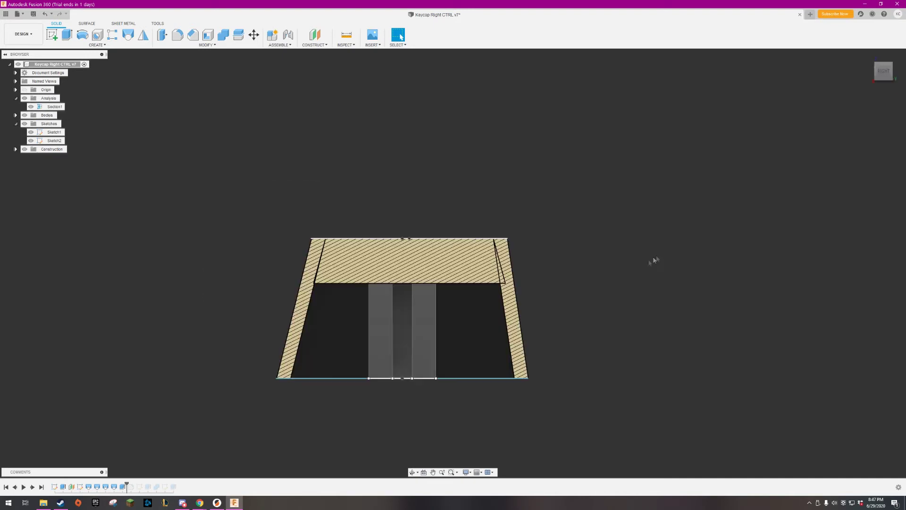
{"action": "scroll", "coordinate": [528, 302], "scroll_direction": "up", "scroll_amount": 3}
{"action": "middle_click_drag", "start_coordinate": [572, 270], "coordinate": [639, 287]}
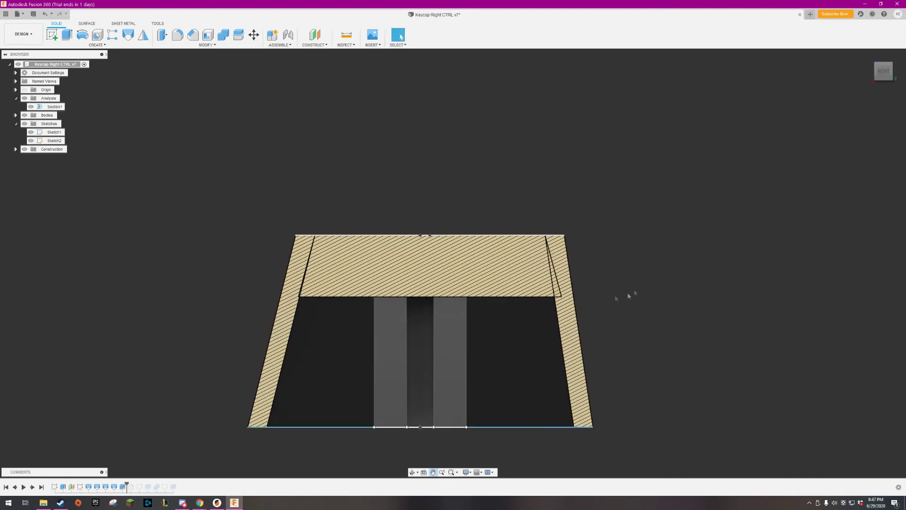
{"action": "scroll", "coordinate": [639, 289], "scroll_direction": "up", "scroll_amount": 2}
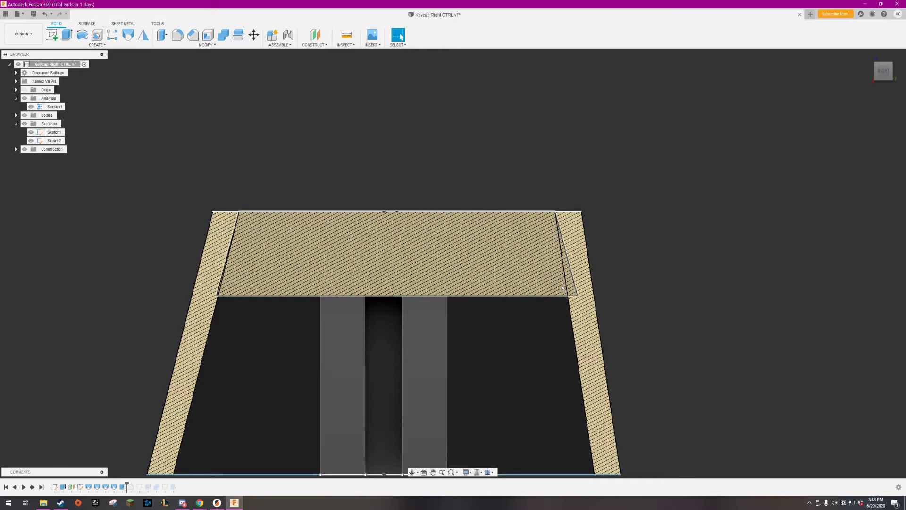
{"action": "scroll", "coordinate": [600, 302], "scroll_direction": "down", "scroll_amount": 3}
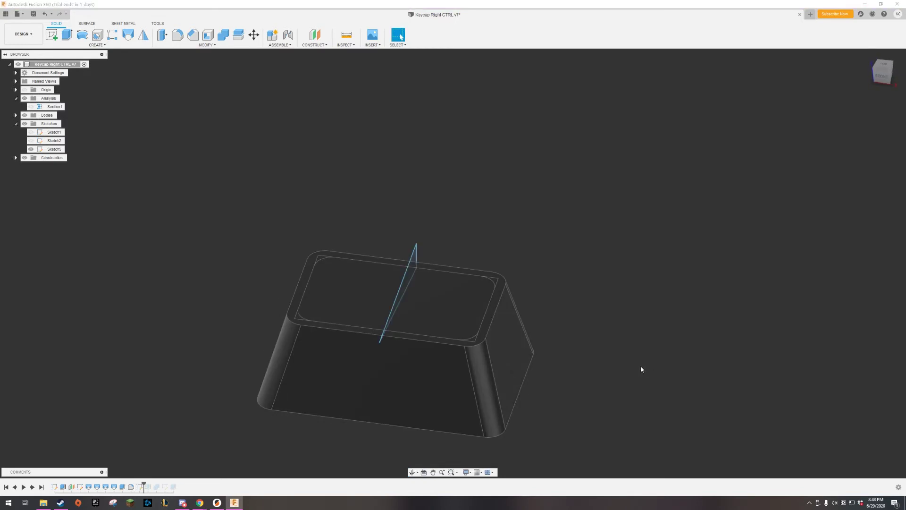
- Examine the wedge sketch above the keycap, then advance the history past its cut and view the sloped top from the right side
{"action": "middle_click_drag", "start_coordinate": [621, 367], "coordinate": [568, 340], "text": "shift"}
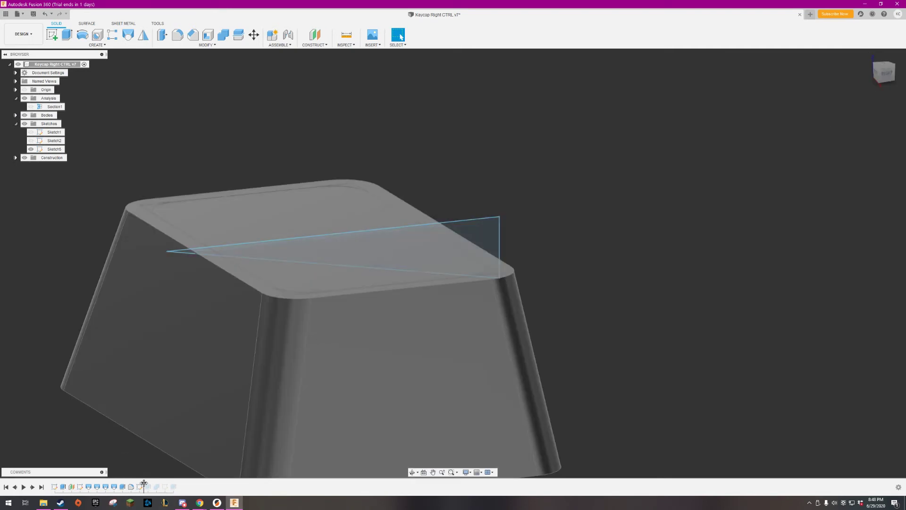
{"action": "left_click_drag", "start_coordinate": [144, 483], "coordinate": [152, 484]}
{"action": "scroll", "coordinate": [307, 434], "scroll_direction": "down", "scroll_amount": 2}
{"action": "middle_click_drag", "start_coordinate": [525, 377], "coordinate": [619, 246]}
{"action": "left_click", "coordinate": [884, 74]}
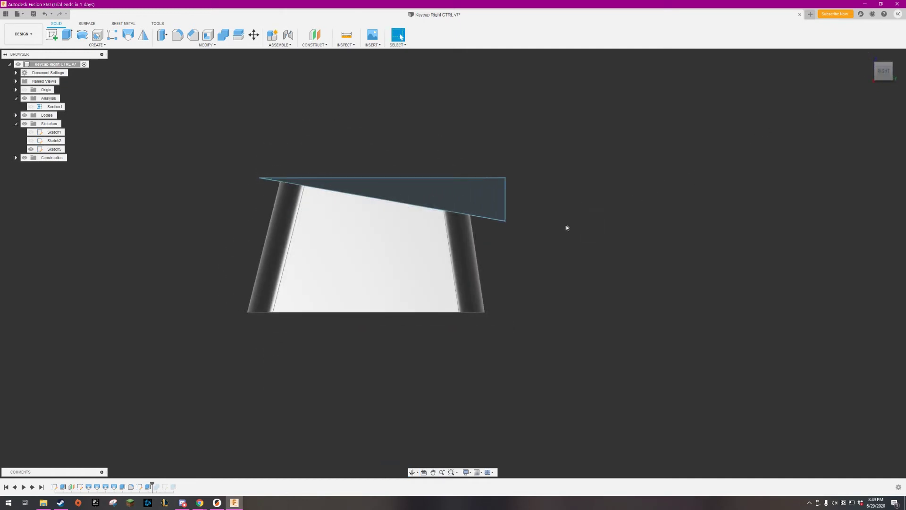
- Advance the history to just before the emblem sketch and inspect the keycap's body entry in the Bodies folder
{"action": "middle_click_drag", "start_coordinate": [178, 461], "coordinate": [426, 428], "text": "shift"}
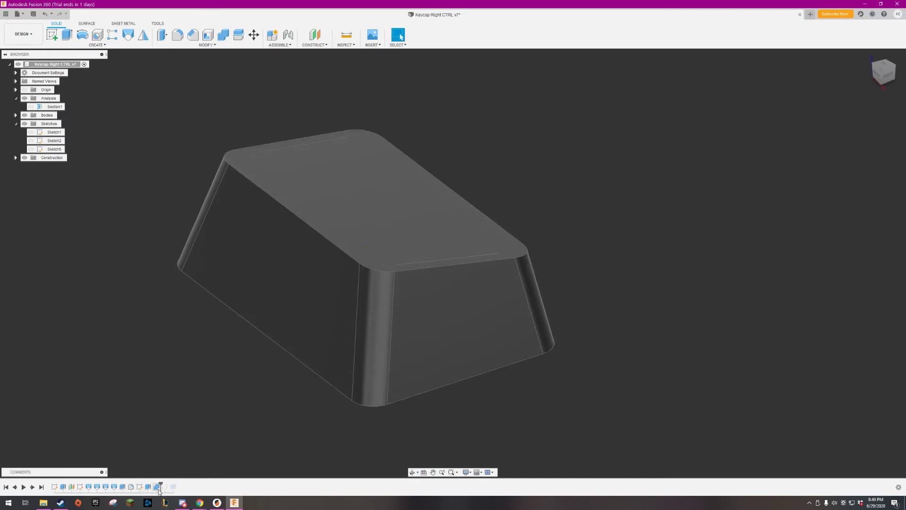
{"action": "middle_click_drag", "start_coordinate": [424, 326], "coordinate": [354, 330], "text": "shift"}
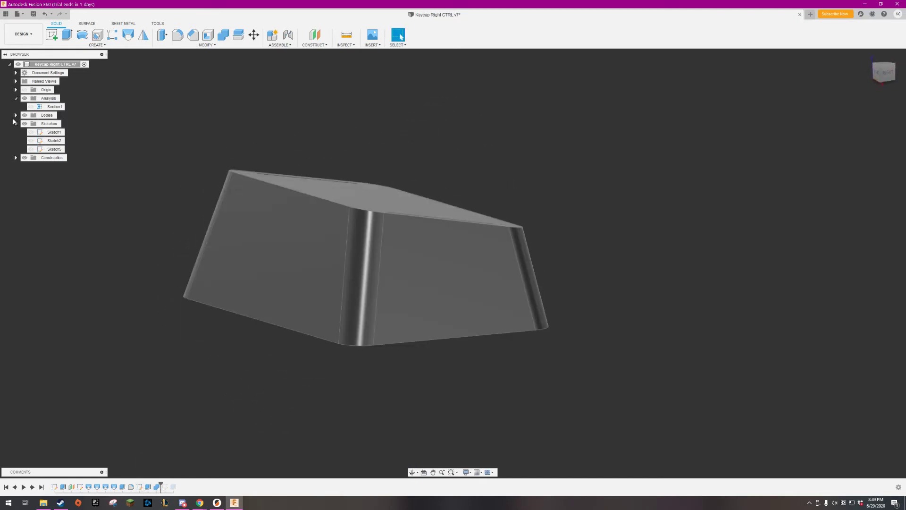
{"action": "left_click", "coordinate": [15, 115]}
{"action": "right_click", "coordinate": [52, 124]}
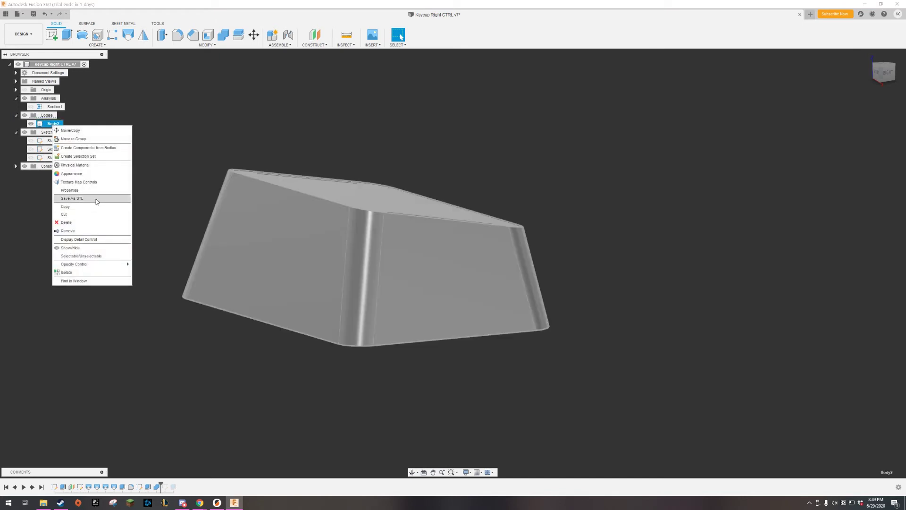
{"action": "left_click", "coordinate": [631, 324]}
{"action": "left_click", "coordinate": [595, 311]}
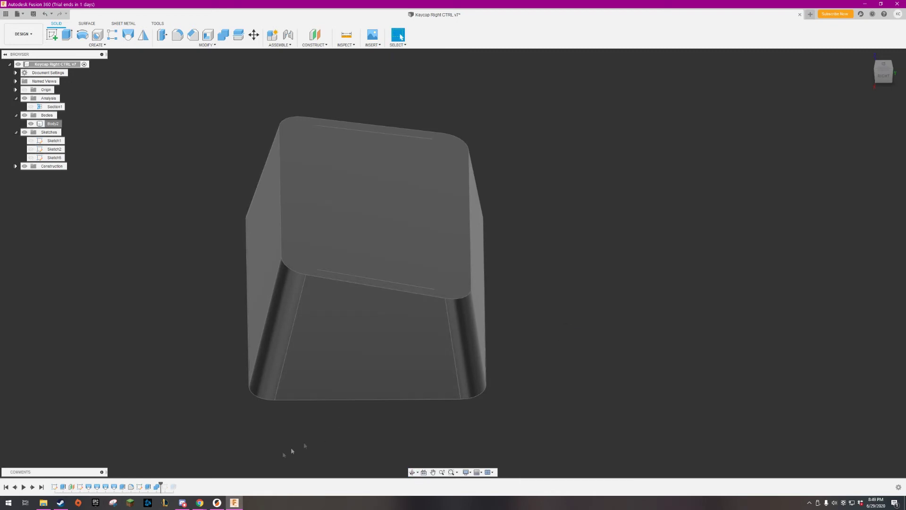
- Advance the history to the emblem sketch on the keycap's top face, open it for examination and finish the sketch
{"action": "left_click_drag", "start_coordinate": [161, 484], "coordinate": [169, 485]}
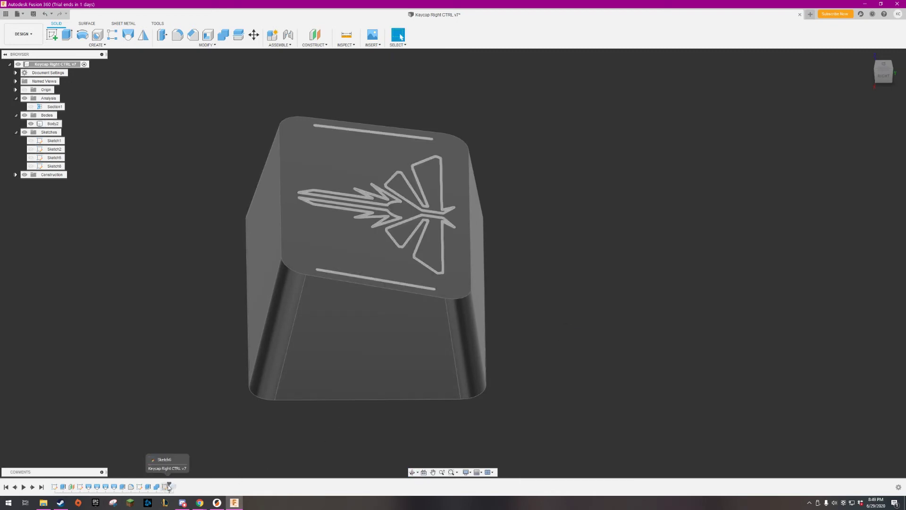
{"action": "double_click", "coordinate": [165, 486]}
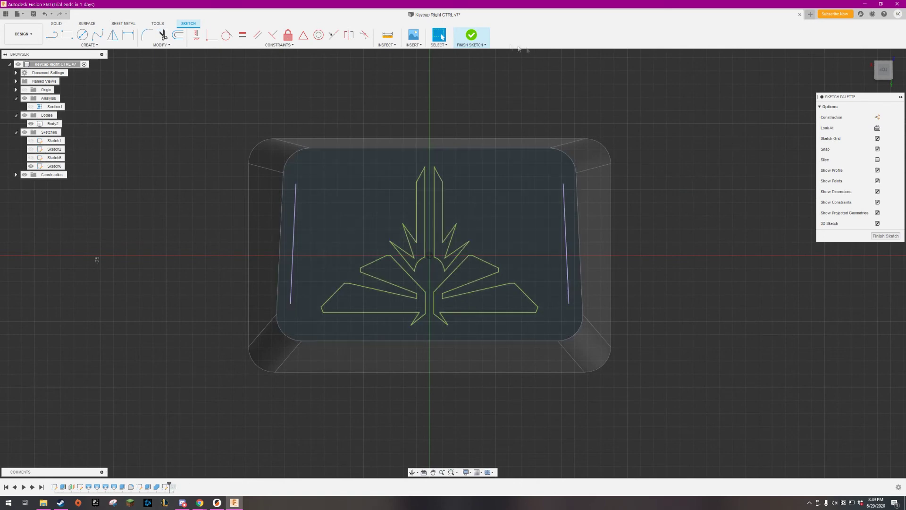
{"action": "left_click", "coordinate": [471, 35]}
{"action": "middle_click_drag", "start_coordinate": [490, 357], "coordinate": [783, 341], "text": "shift"}
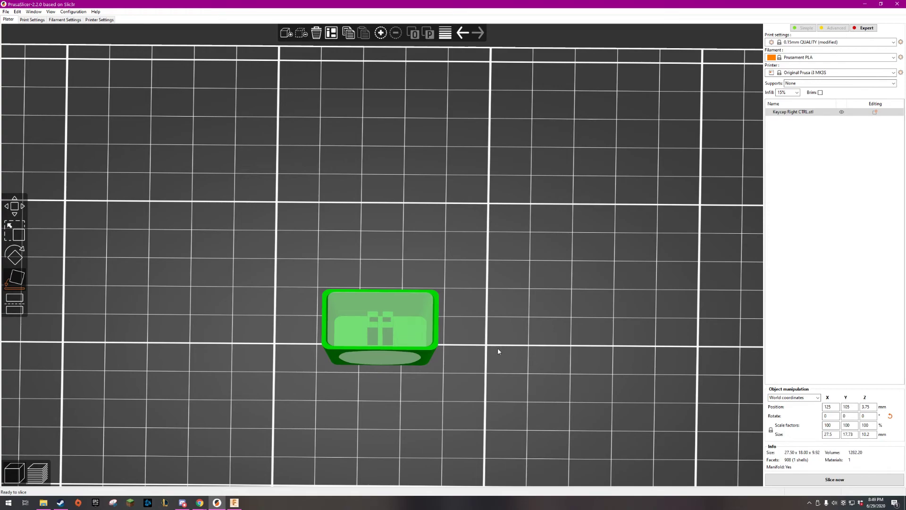
- In PrusaSlicer, inspect the sliced keycap's layers around the colour changes and at the first layer, returning to full height
{"action": "left_click_drag", "start_coordinate": [515, 370], "coordinate": [497, 349]}
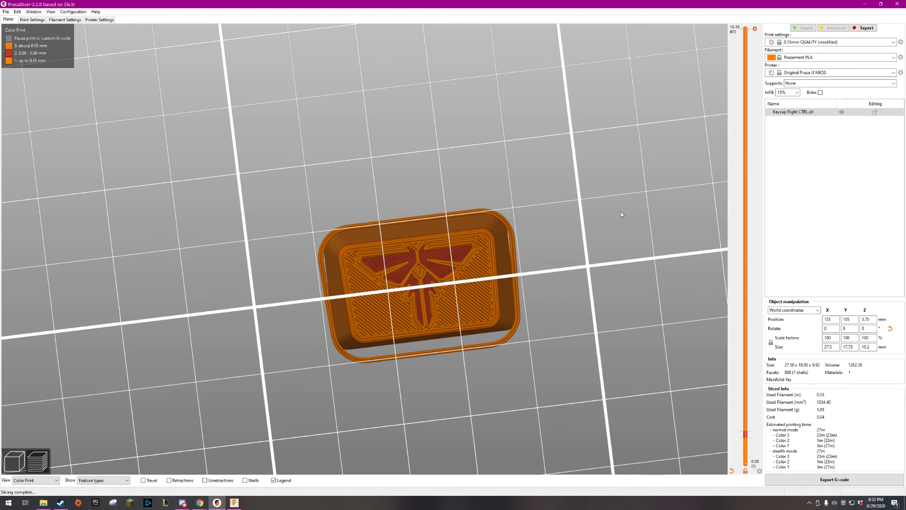
{"action": "left_click_drag", "start_coordinate": [613, 225], "coordinate": [647, 239]}
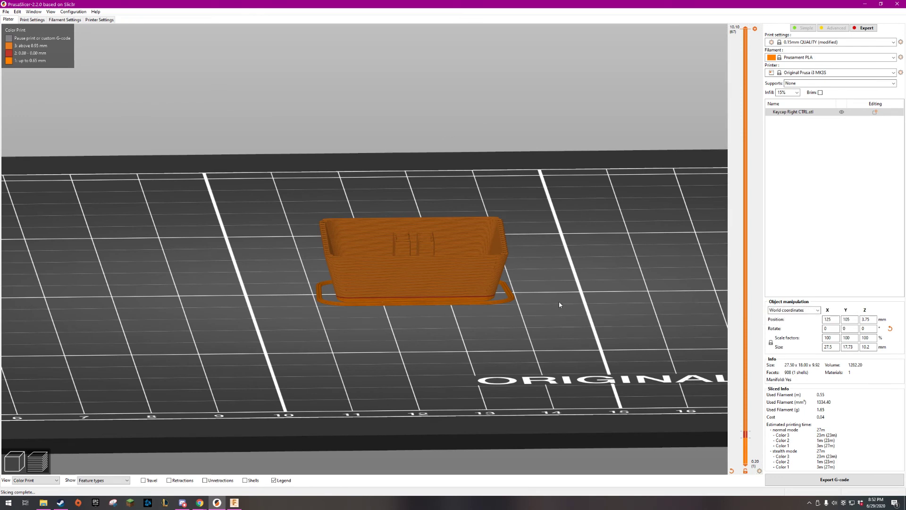
{"action": "left_click", "coordinate": [745, 438]}
{"action": "key", "text": "1"}
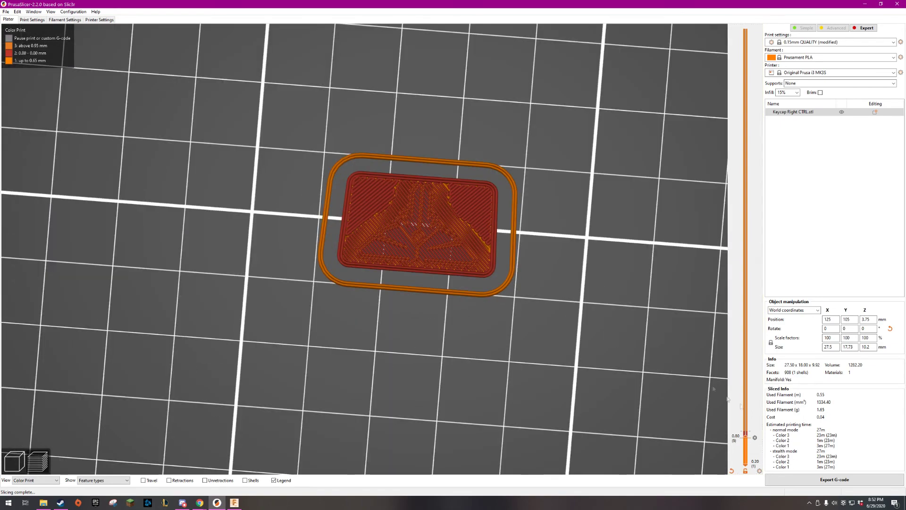
{"action": "left_click_drag", "start_coordinate": [747, 439], "coordinate": [747, 431]}
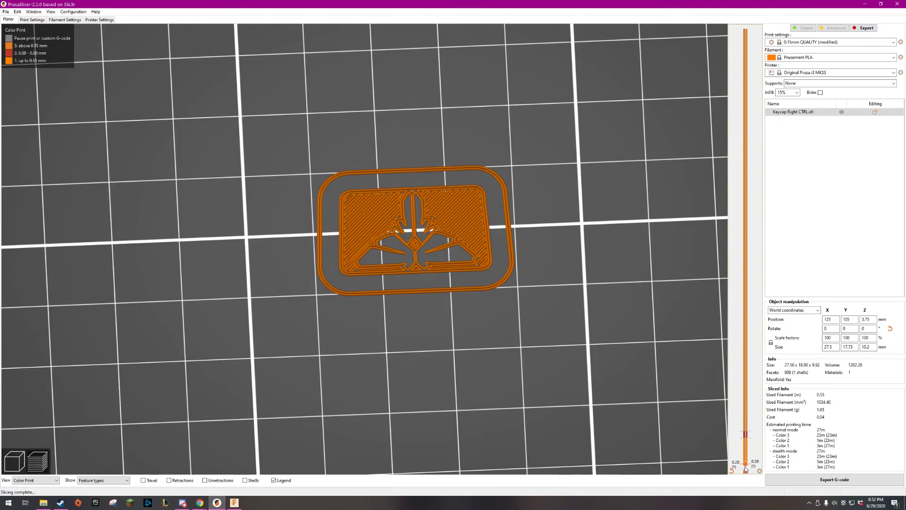
{"action": "left_click_drag", "start_coordinate": [746, 465], "coordinate": [767, 358]}
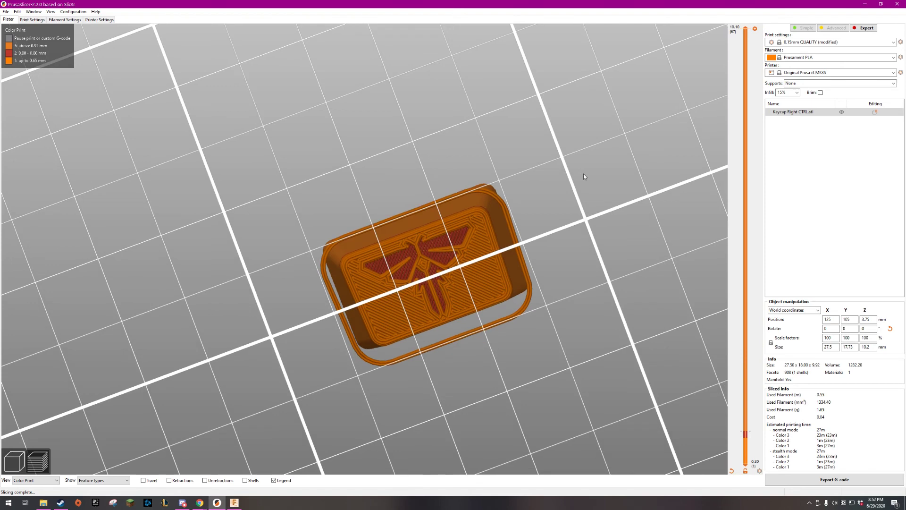
- Examine the full sliced keycap preview from underneath and from the front, checking the two-colour emblem
{"action": "left_click_drag", "start_coordinate": [583, 174], "coordinate": [588, 172]}
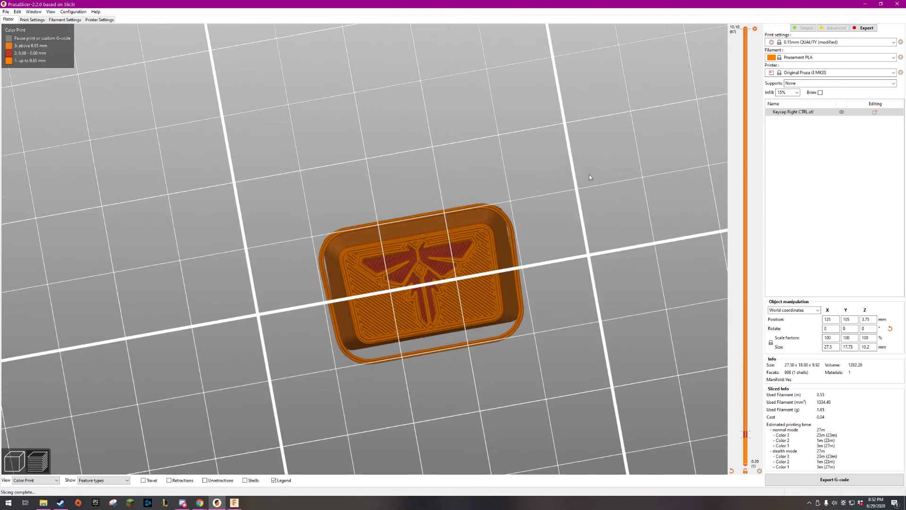
{"action": "left_click_drag", "start_coordinate": [593, 206], "coordinate": [543, 295]}
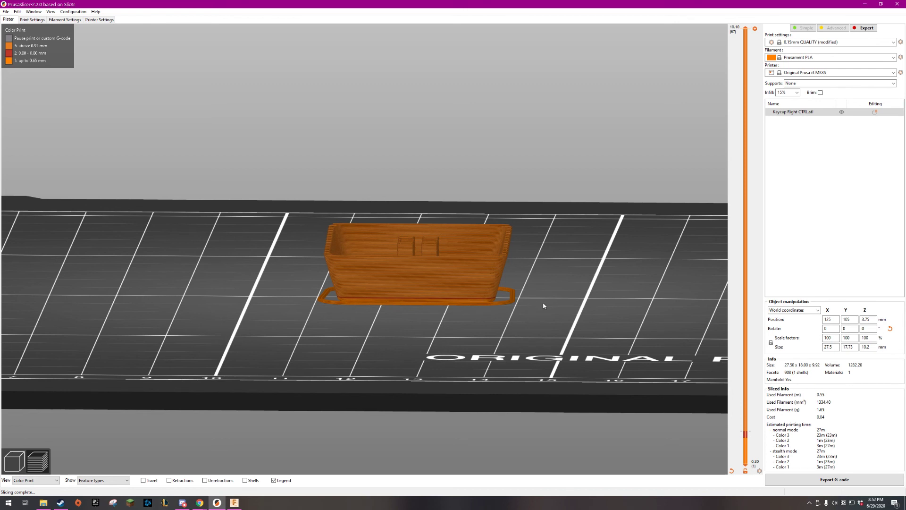
{"action": "left_click_drag", "start_coordinate": [543, 306], "coordinate": [555, 357]}
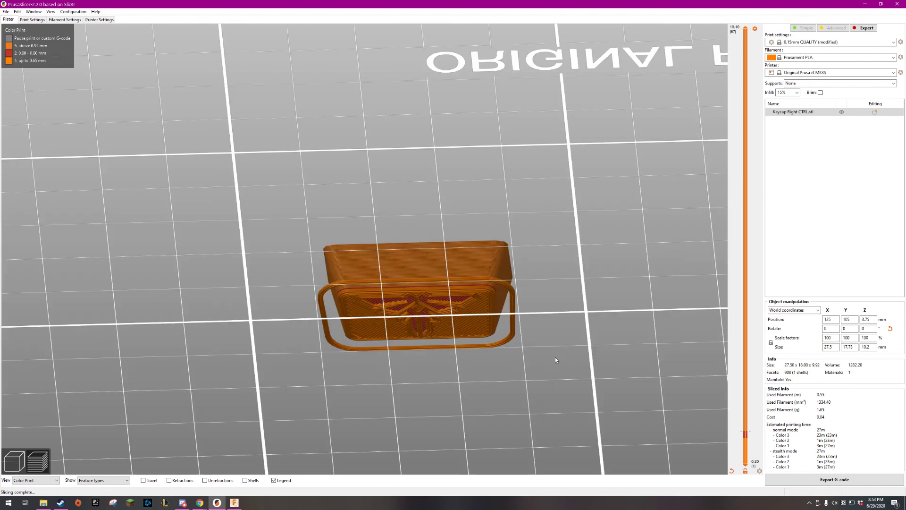